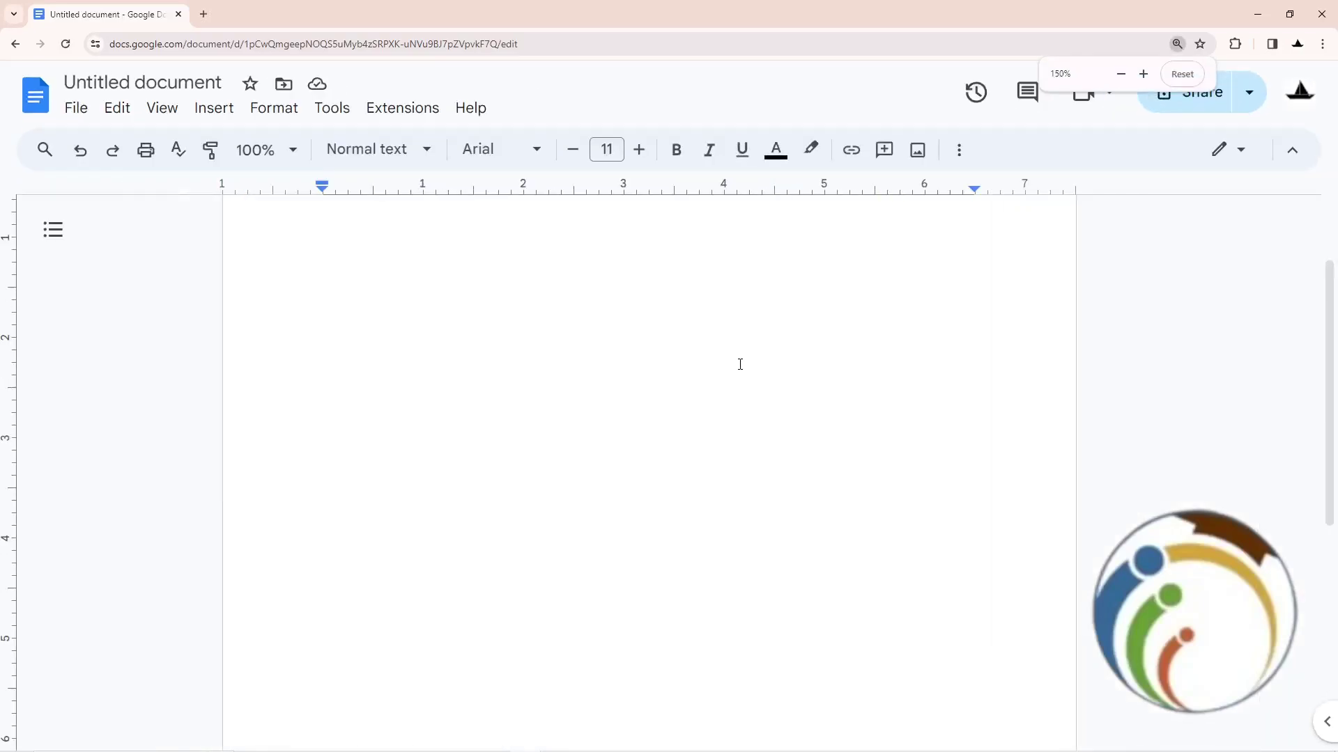
scroll(1212, 298, up, 1)
scroll(822, 287, down, 1)
scroll(814, 288, up, 1)
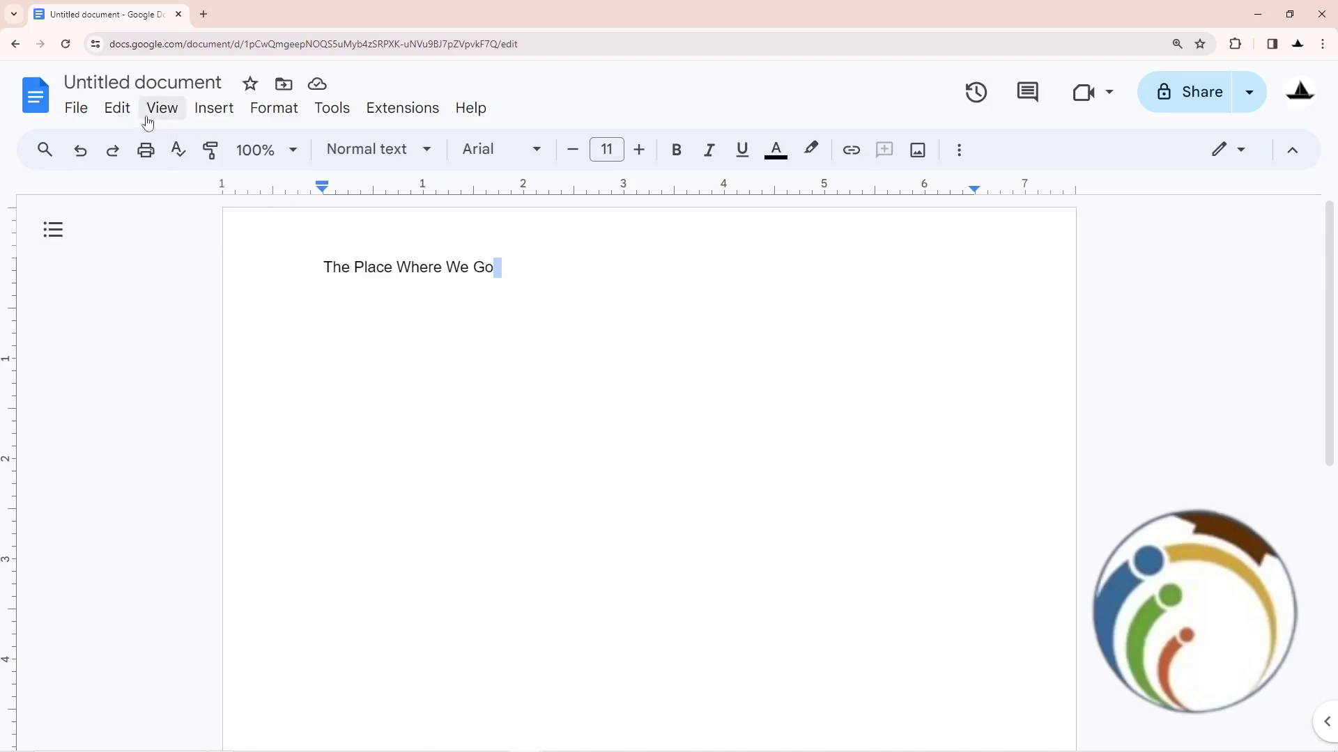
Zoom out and make Times New Roman the active font at the end of the line
click(76, 108)
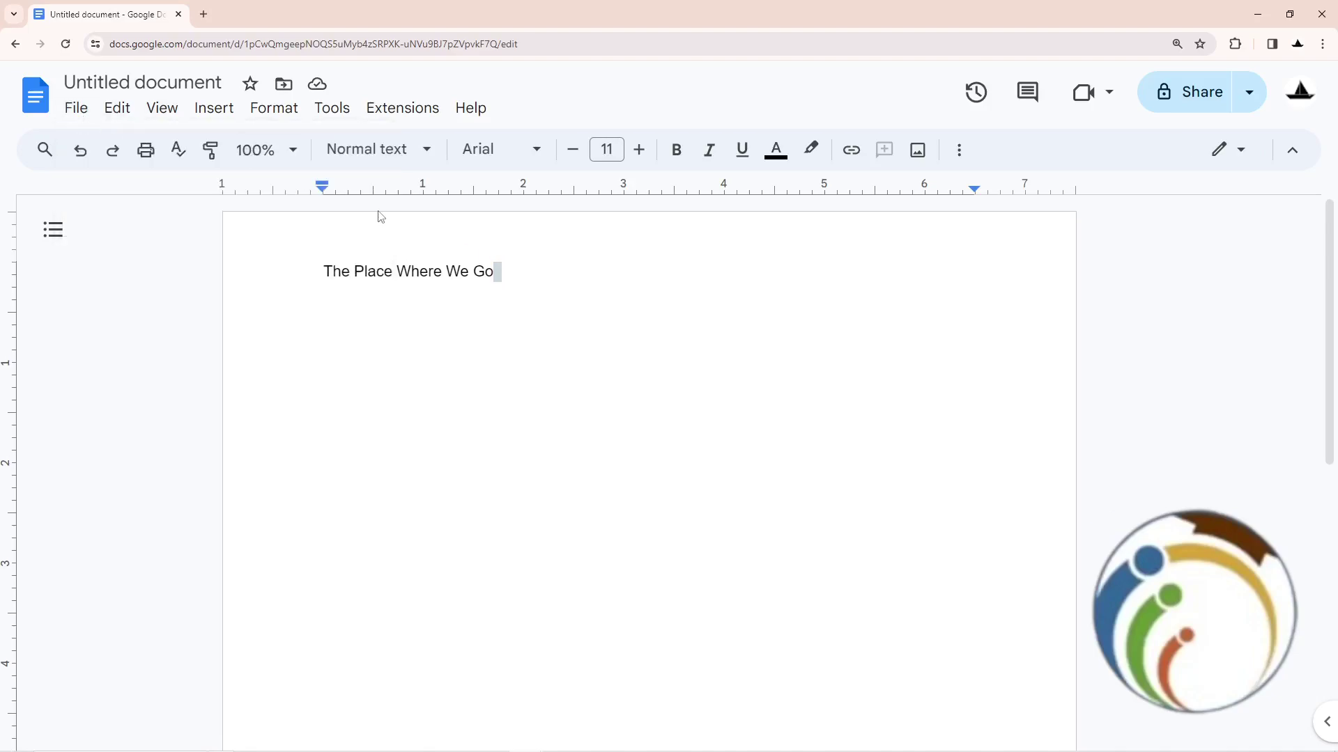
key(ctrl+minus)
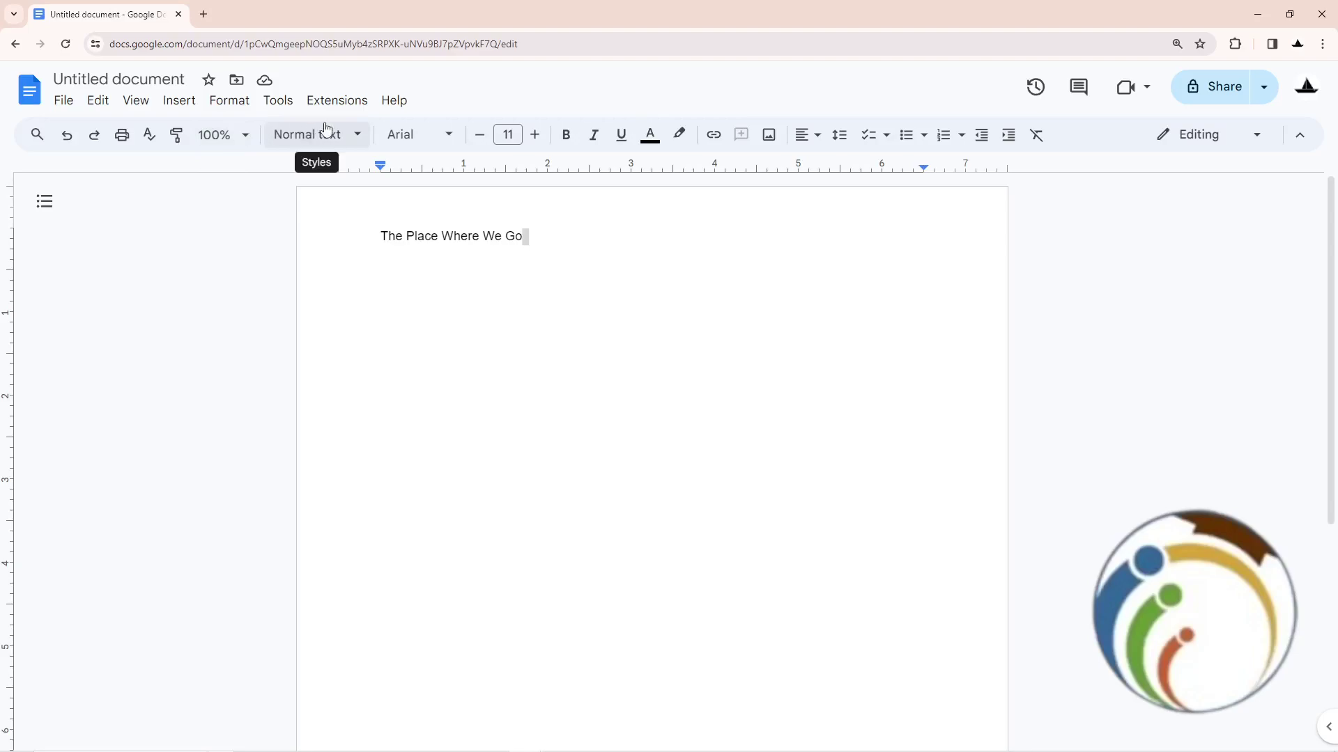
click(392, 136)
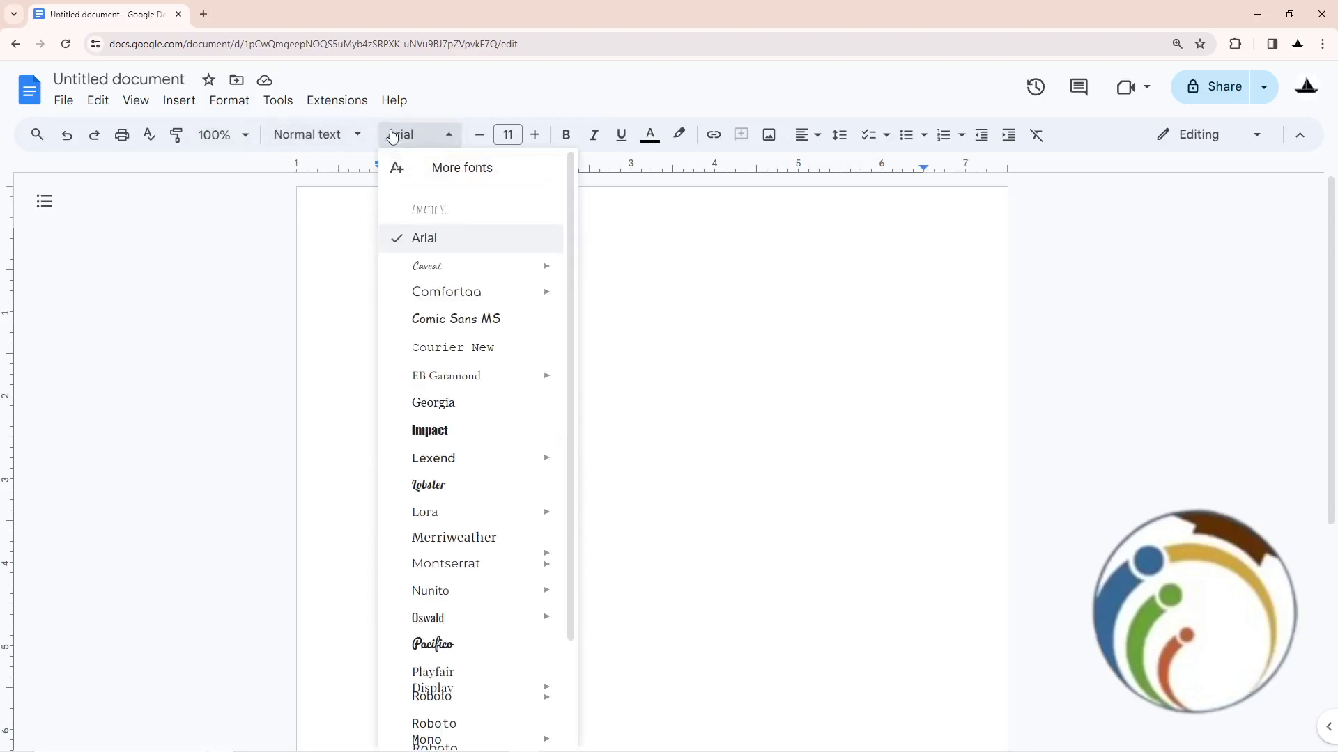
scroll(491, 282, down, 1)
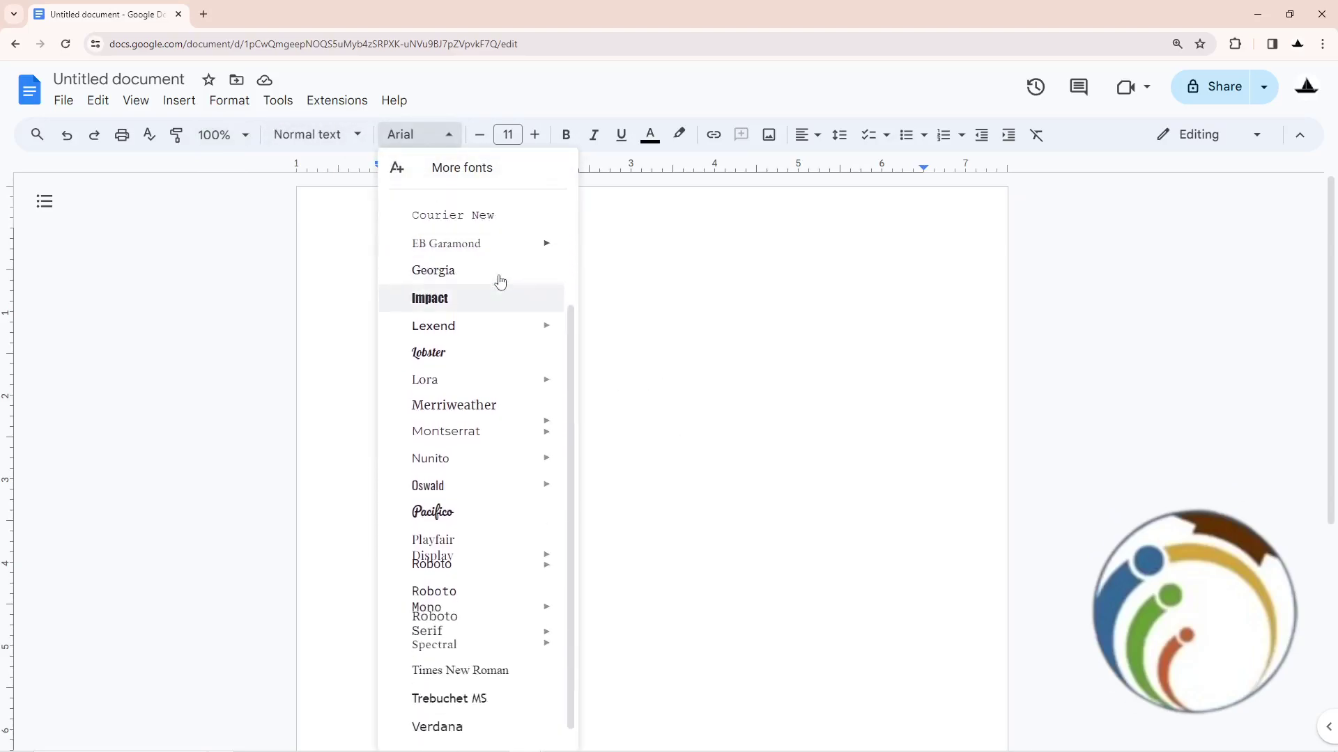
scroll(491, 284, up, 1)
scroll(487, 285, up, 1)
scroll(487, 288, down, 2)
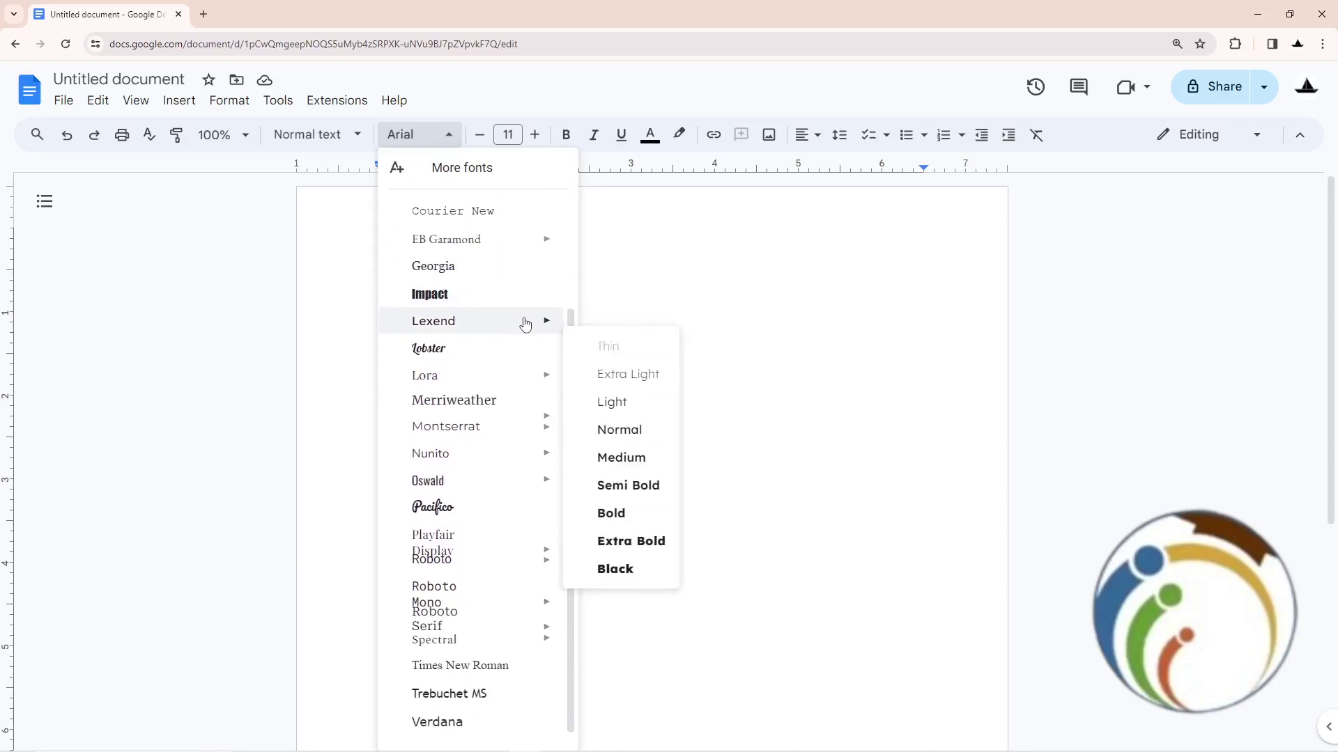
click(472, 675)
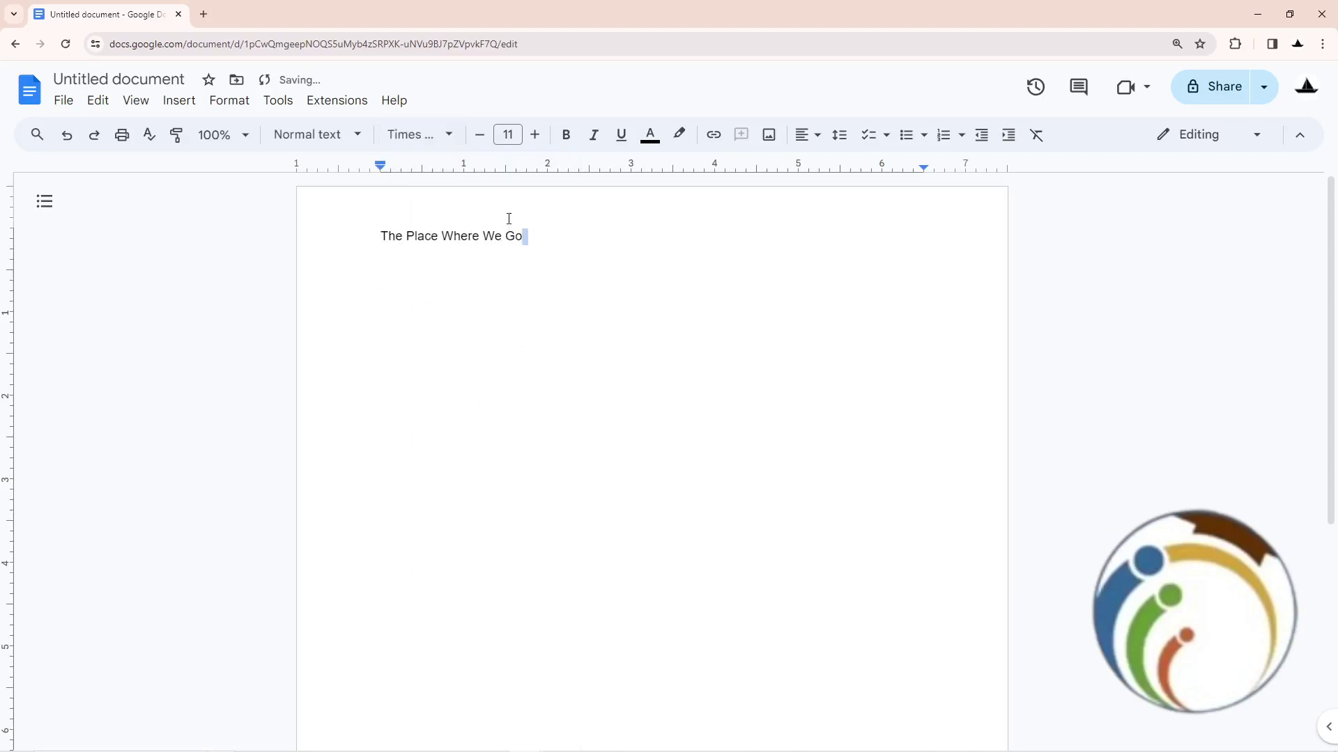
Undo and redo the last edit, select the text, and browse fonts without changing any
key(ctrl+z)
key(ctrl+z)
key(ctrl+y)
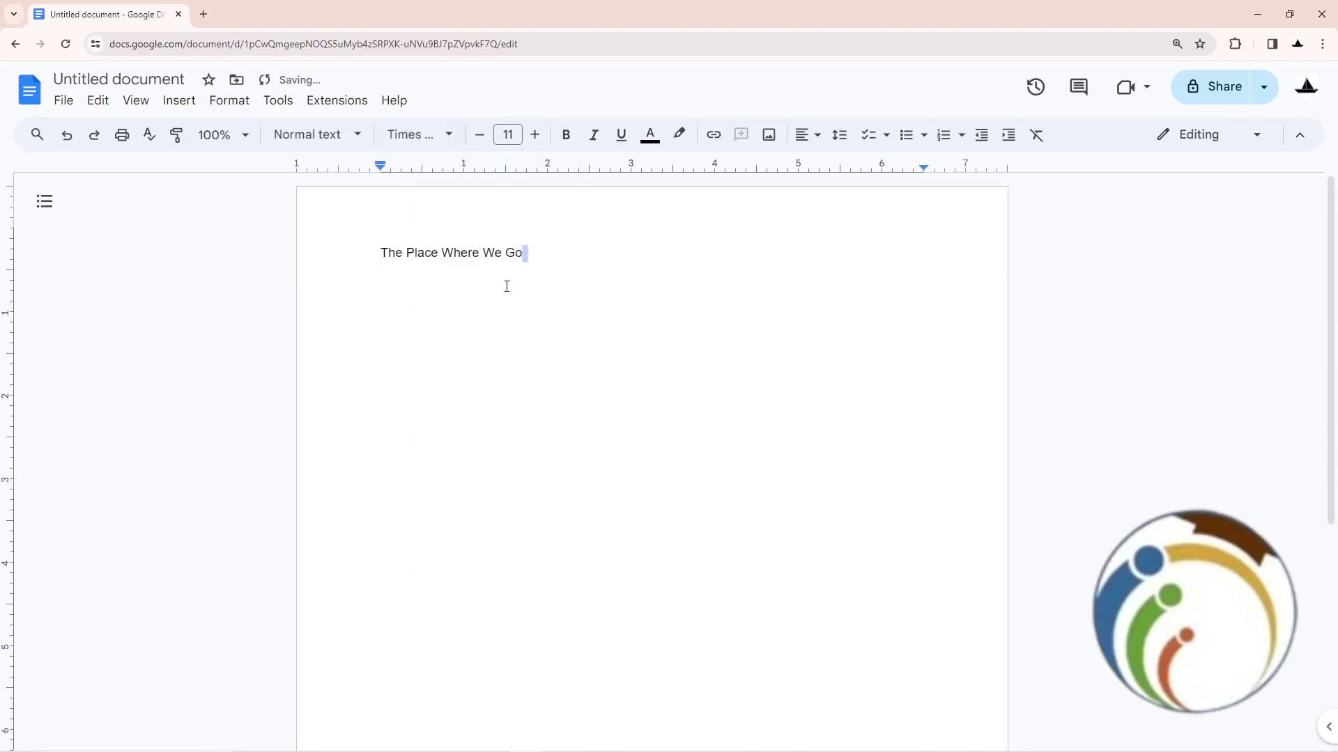
key(ctrl+a)
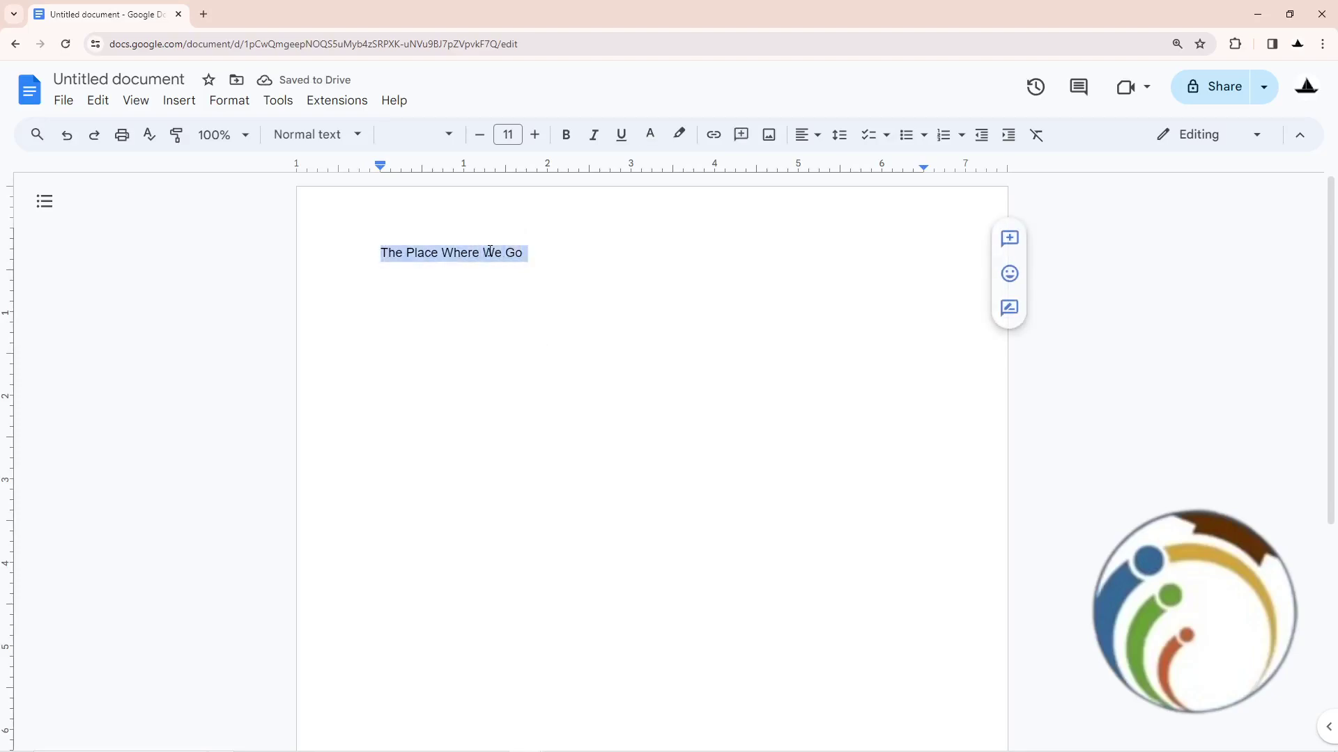
click(419, 134)
mouse_move(447, 446)
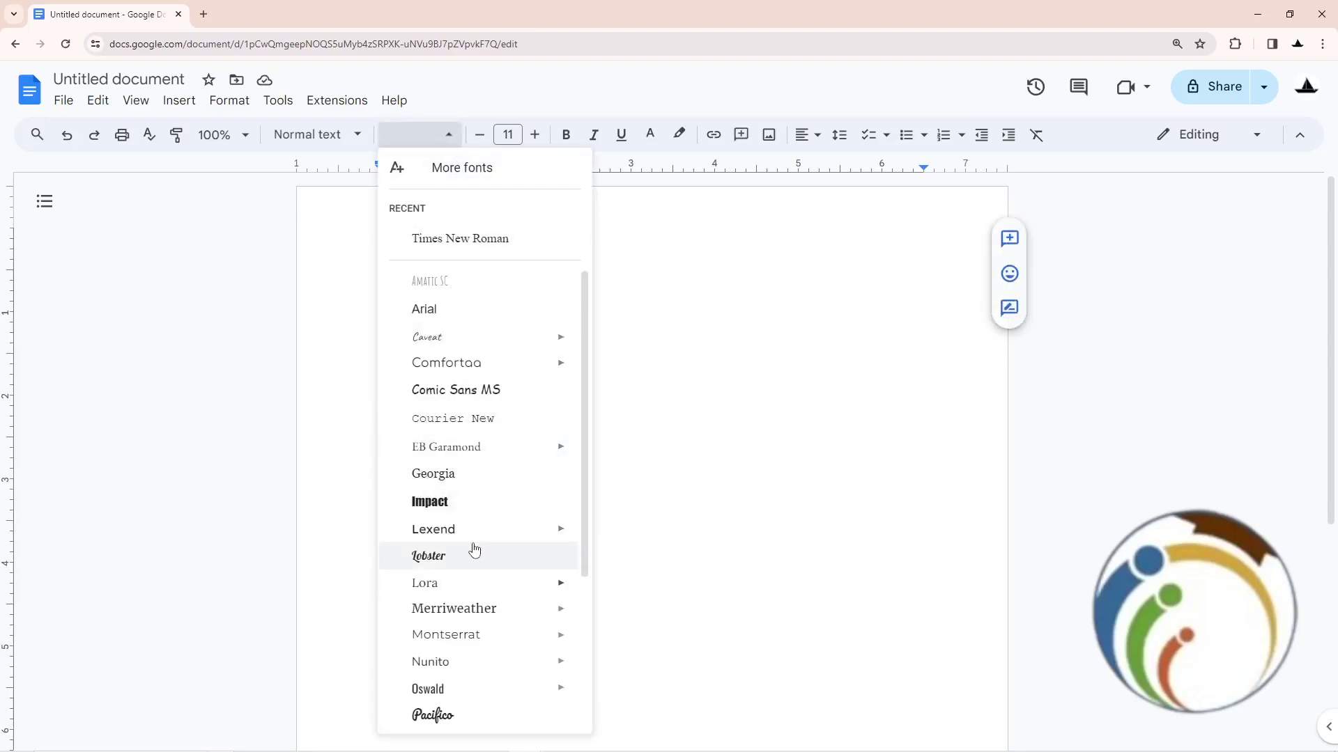
scroll(447, 596, up, 1)
key(Escape)
Select 'The Place Where We Go' and apply Times New Roman to it
click(527, 254)
key(ctrl+a)
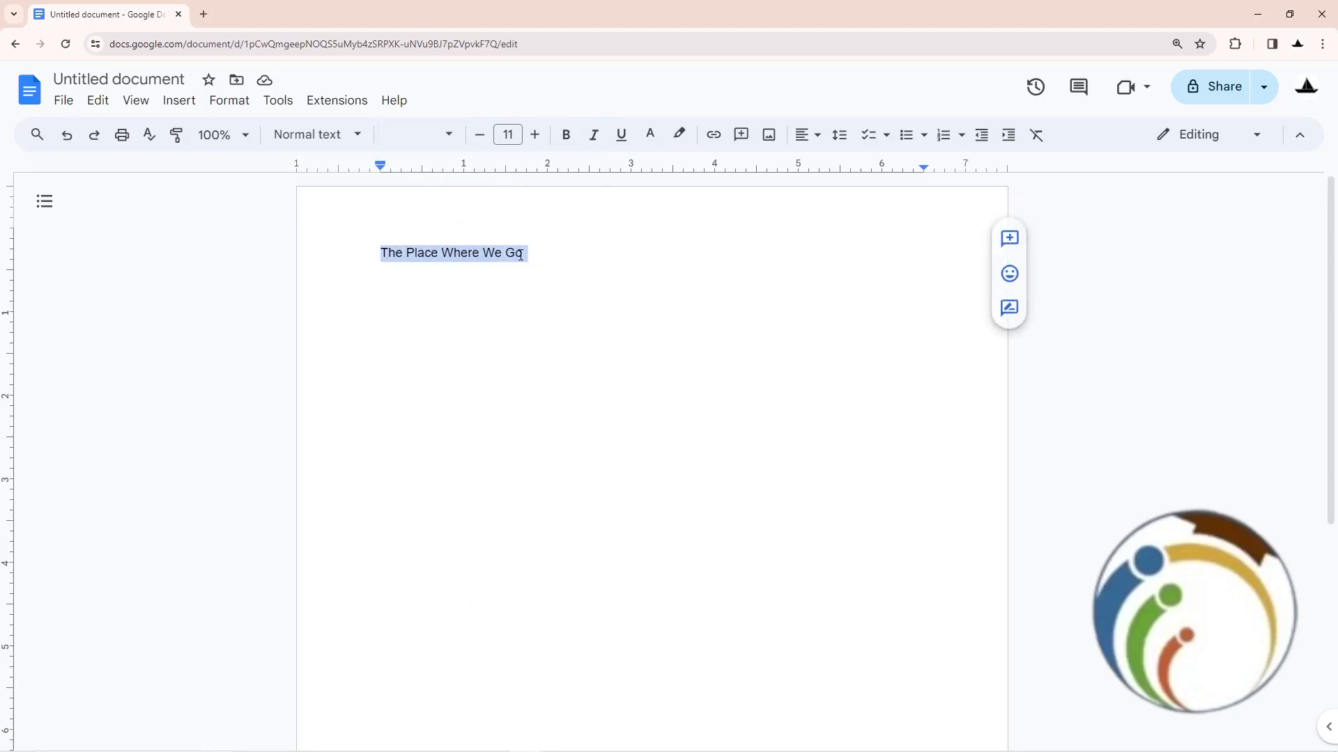
click(448, 135)
scroll(466, 356, down, 2)
scroll(461, 440, down, 1)
click(440, 659)
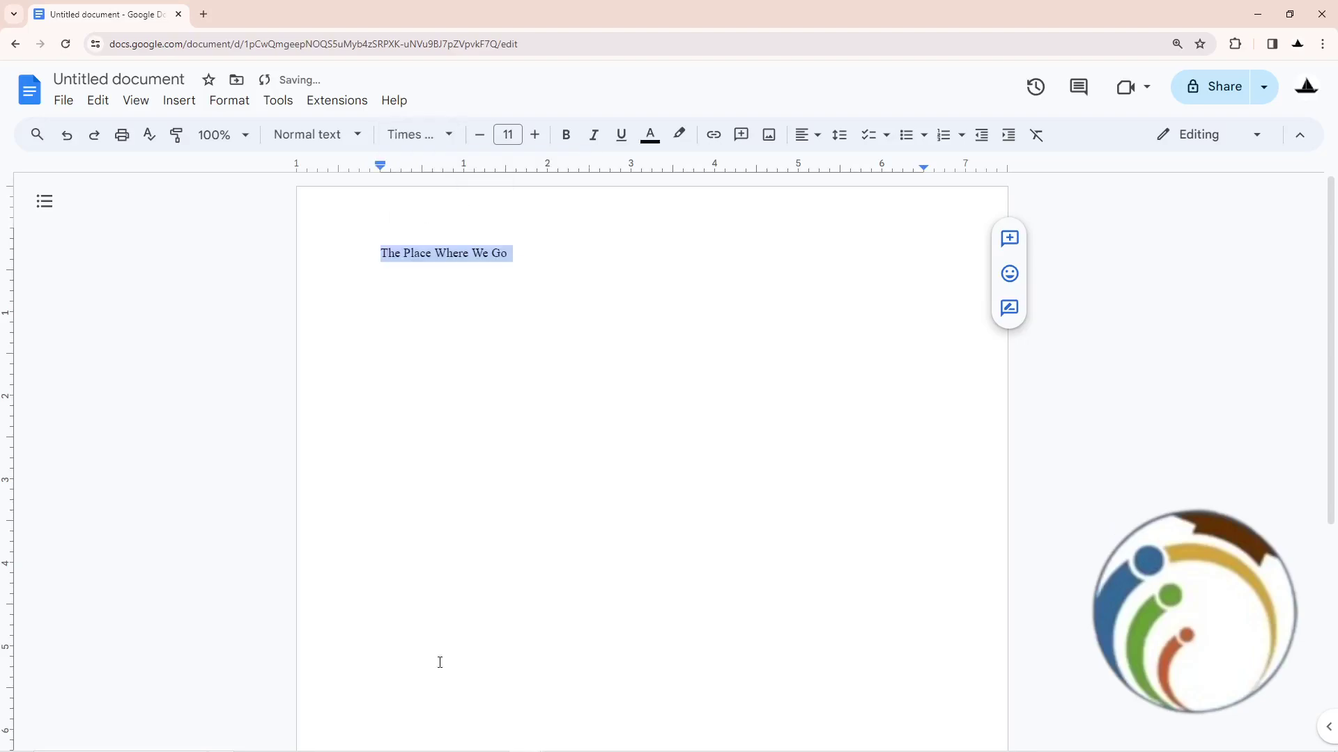
key(ctrl+plus)
key(ctrl+plus)
key(ctrl+plus)
key(ctrl+plus)
scroll(450, 421, down, 2)
Select the title line 'The Place Where We Go' and zoom the page out
click(475, 379)
key(ctrl+minus)
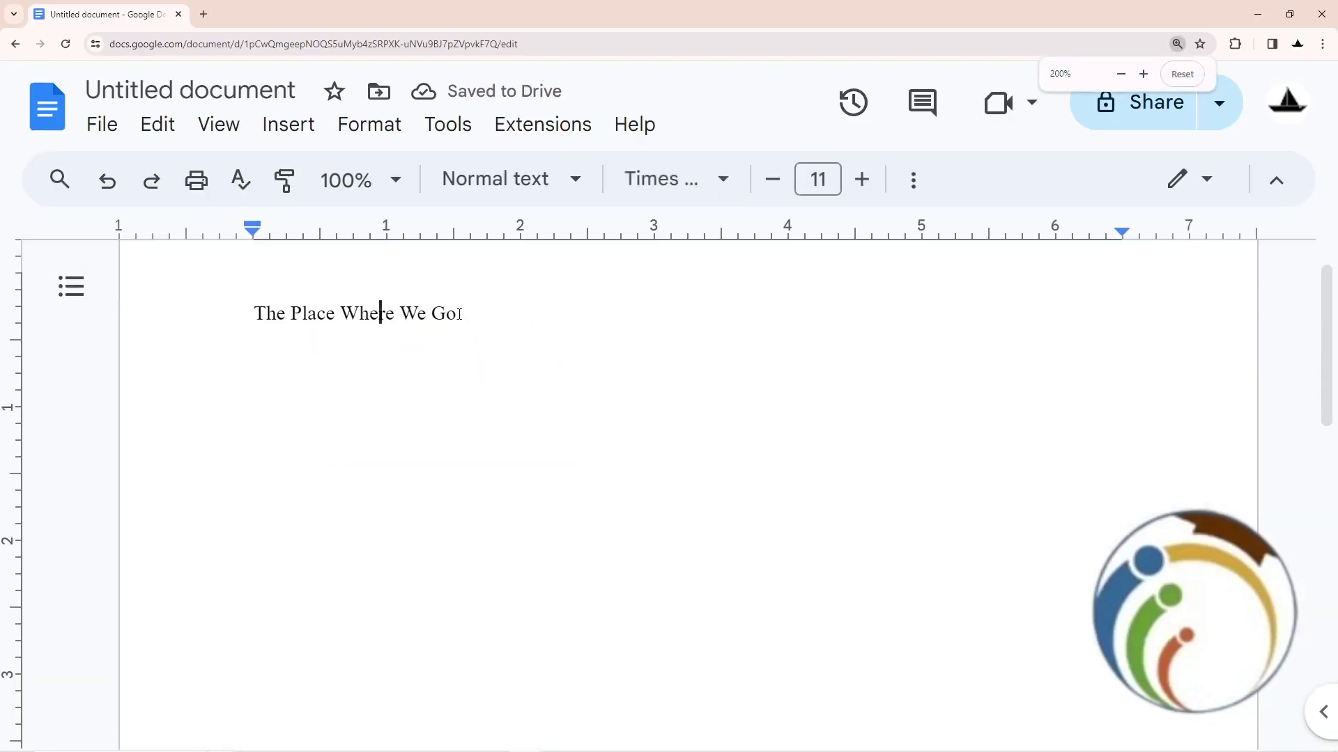
drag(457, 315, 263, 316)
key(ctrl+minus)
key(ctrl+minus)
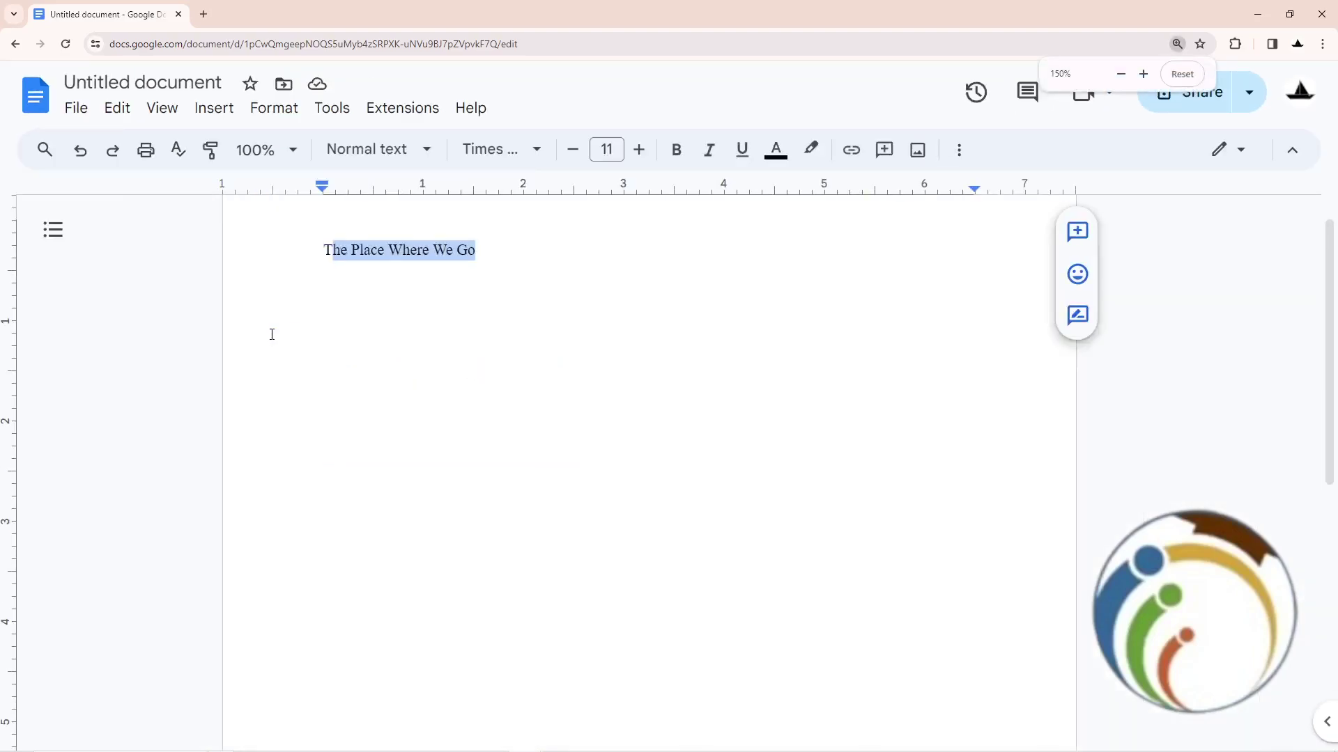
Raise the title's font size step by step to about 32 point
click(631, 152)
click(638, 150)
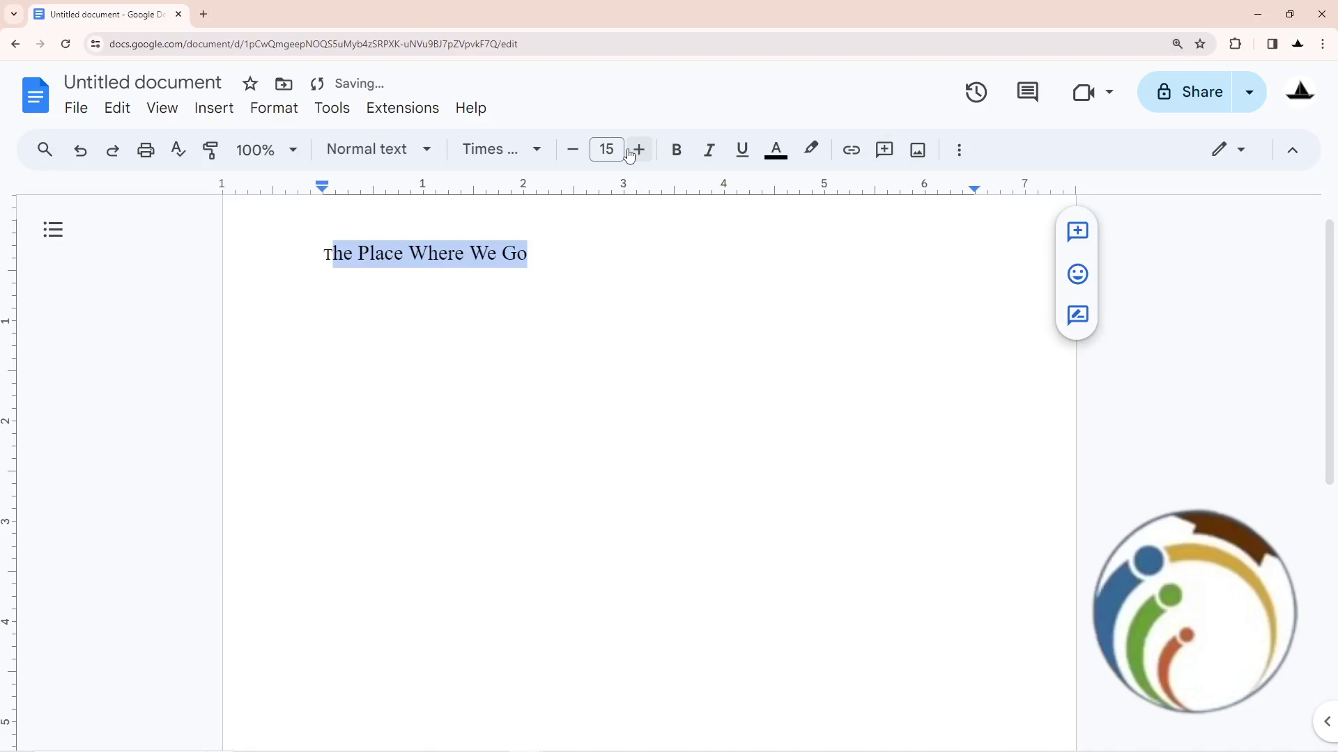
click(639, 150)
click(637, 150)
click(638, 150)
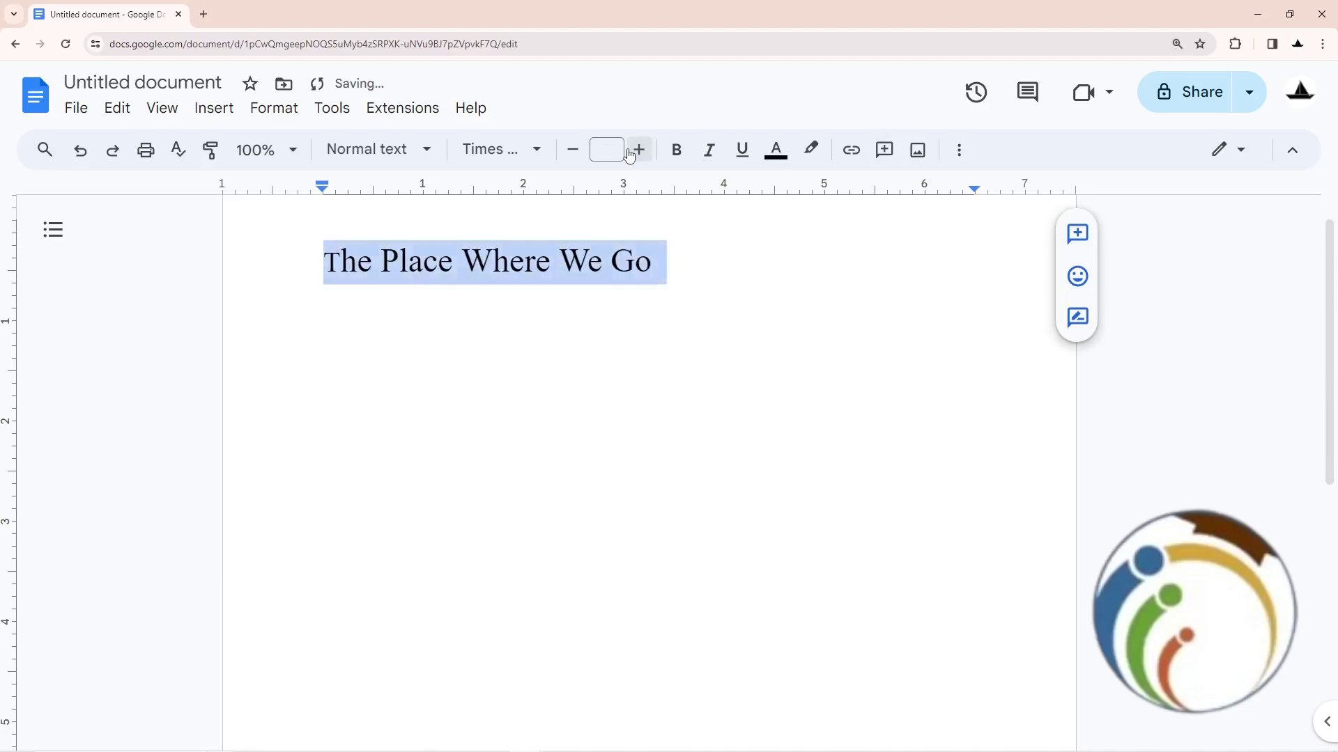
click(639, 149)
click(574, 264)
triple_click(570, 262)
key(ctrl+minus)
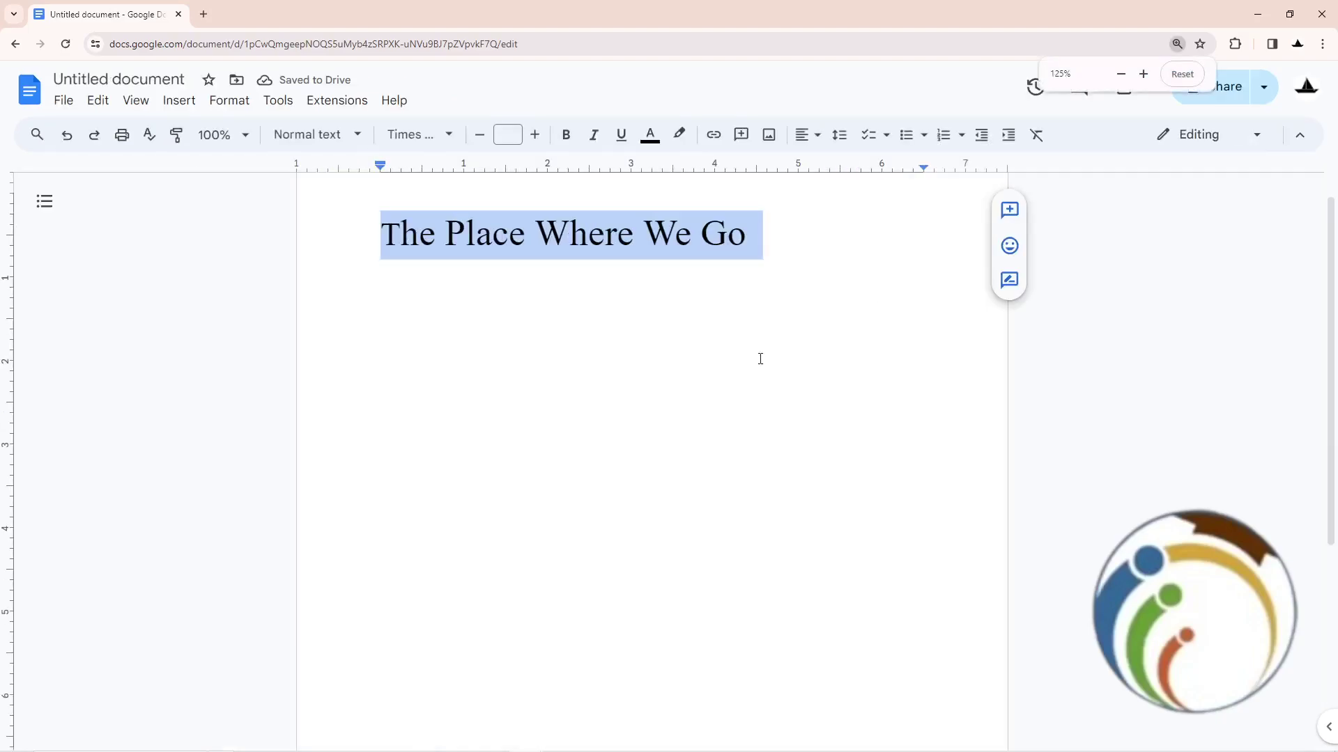